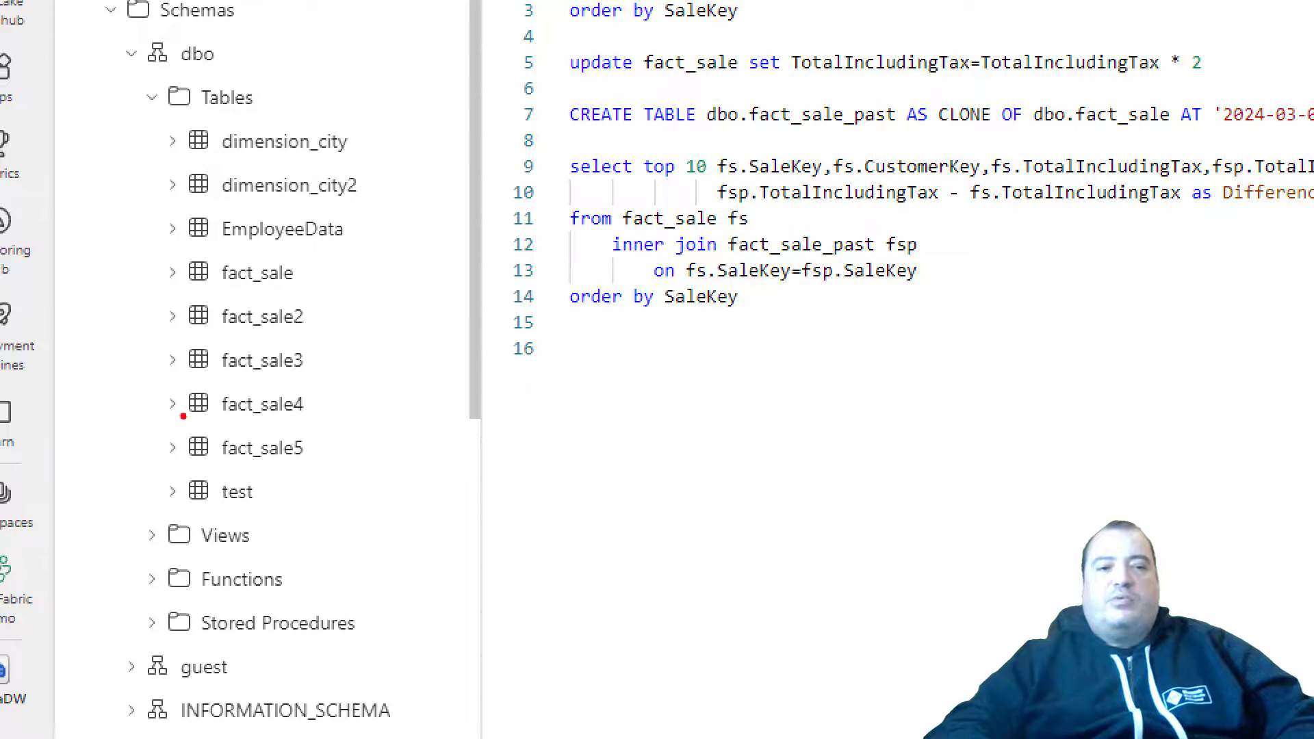
# Select the top 10 fact_sale query with SaleKey, CustomerKey and TotalIncludingTax
pyautogui.moveTo(148, 293)
pyautogui.mouseDown()
pyautogui.moveTo(306, 280)
pyautogui.moveTo(421, 292)
pyautogui.moveTo(435, 282)
pyautogui.moveTo(412, 262)
pyautogui.mouseUp()
pyautogui.press('Escape')
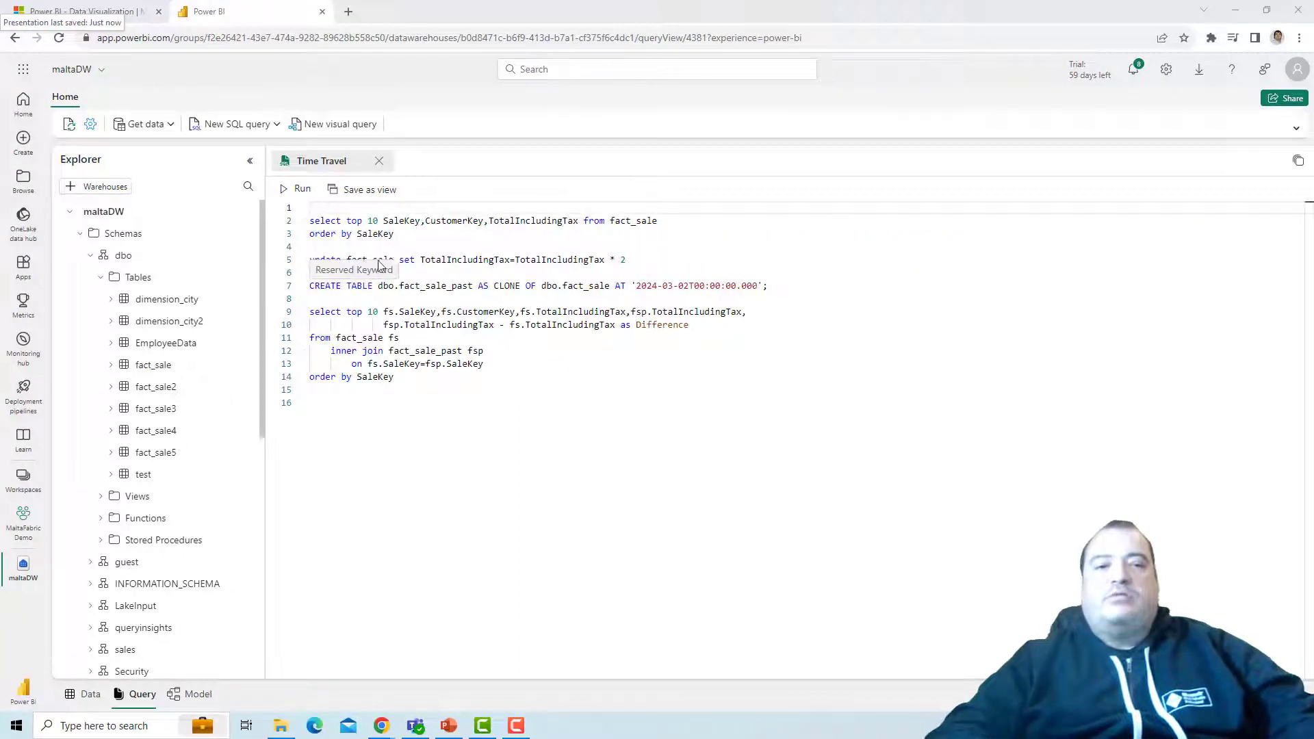
pyautogui.hotkey('ctrl', '1')
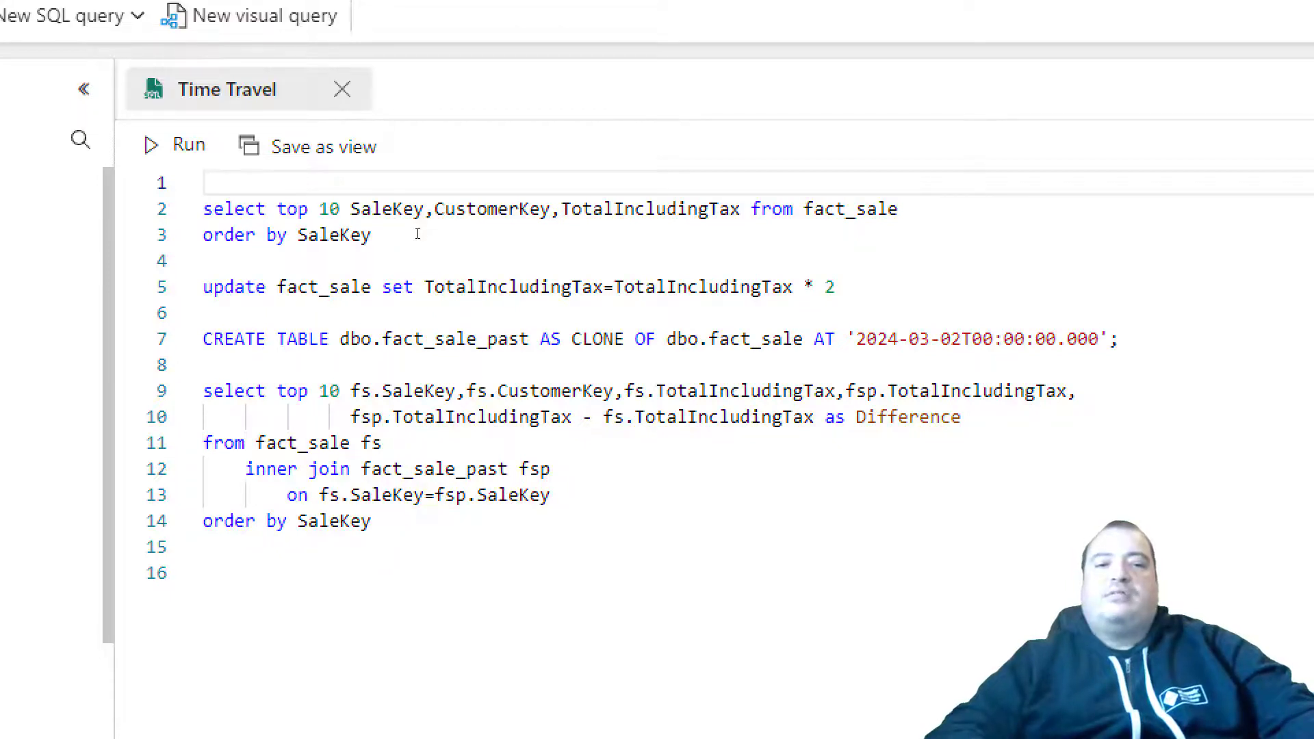
pyautogui.press('Escape')
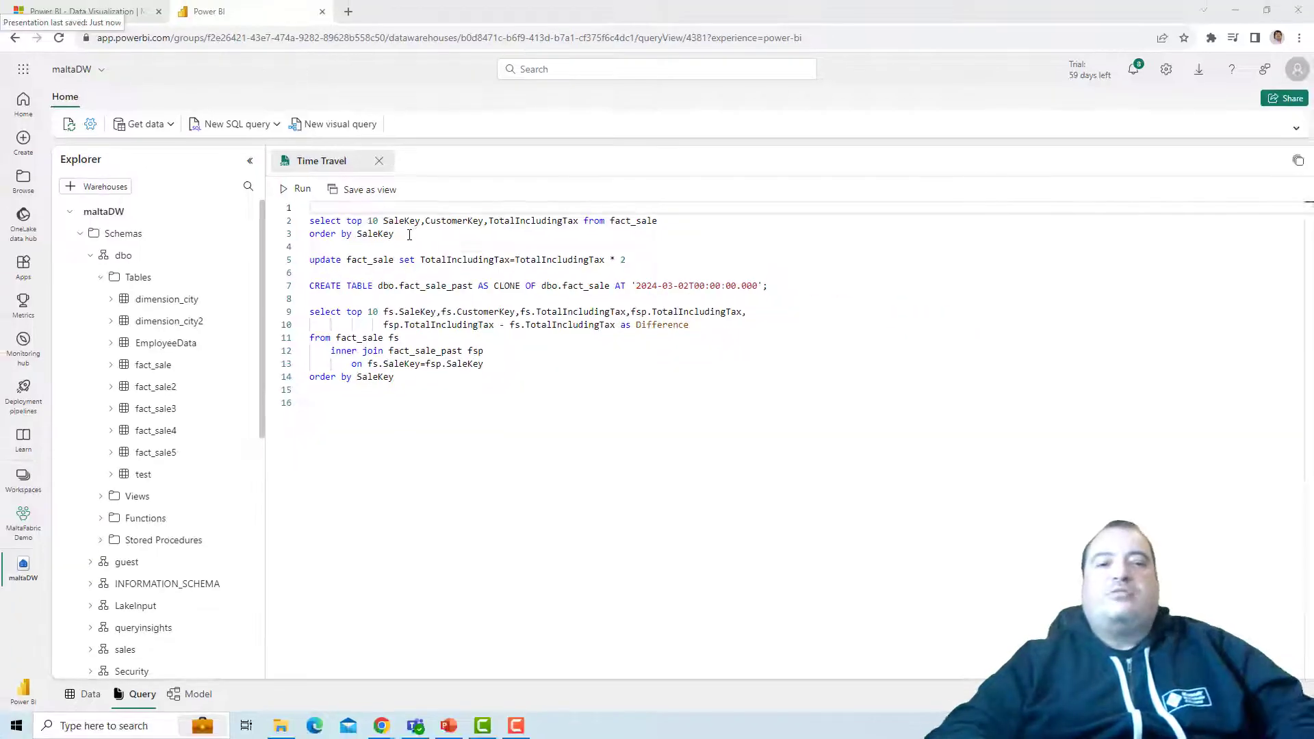
pyautogui.moveTo(409, 235); pyautogui.dragTo(309, 233)
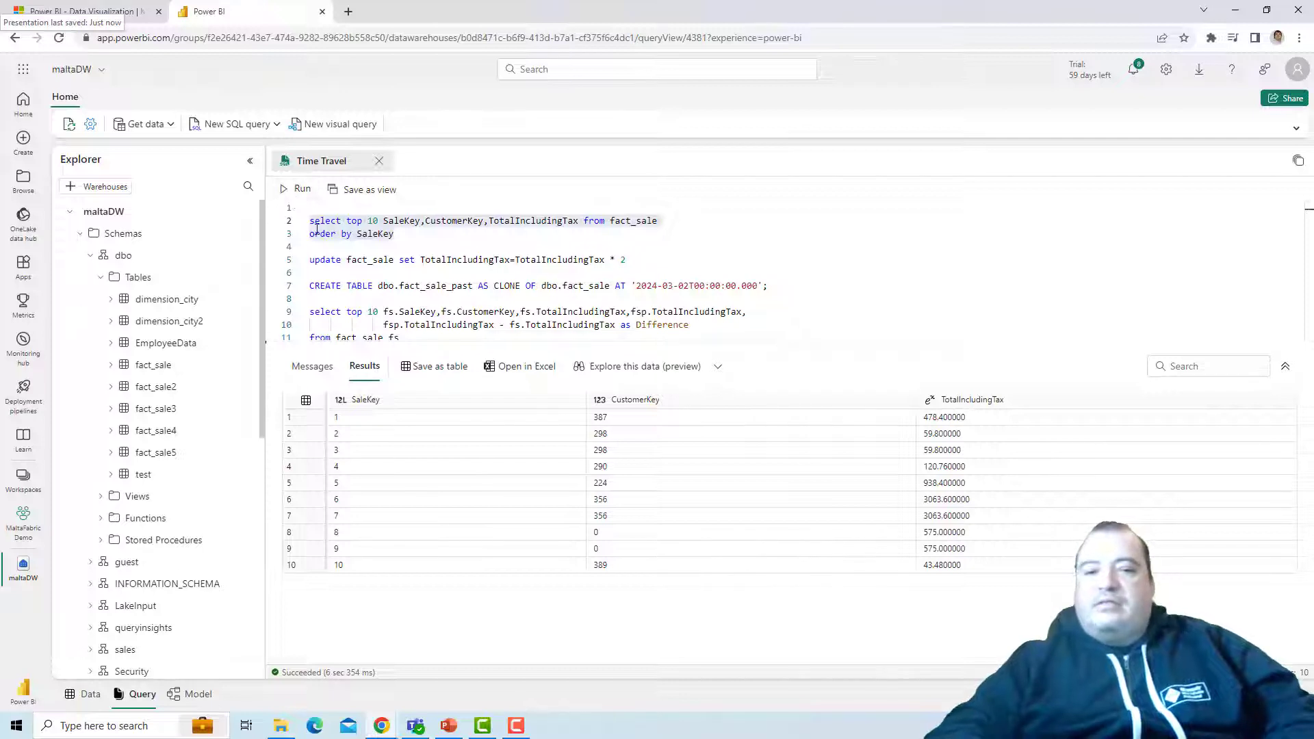
# Review the results' CustomerKey and TotalIncludingTax values, e.g. 478.40 for SaleKey 1
pyautogui.click(684, 531)
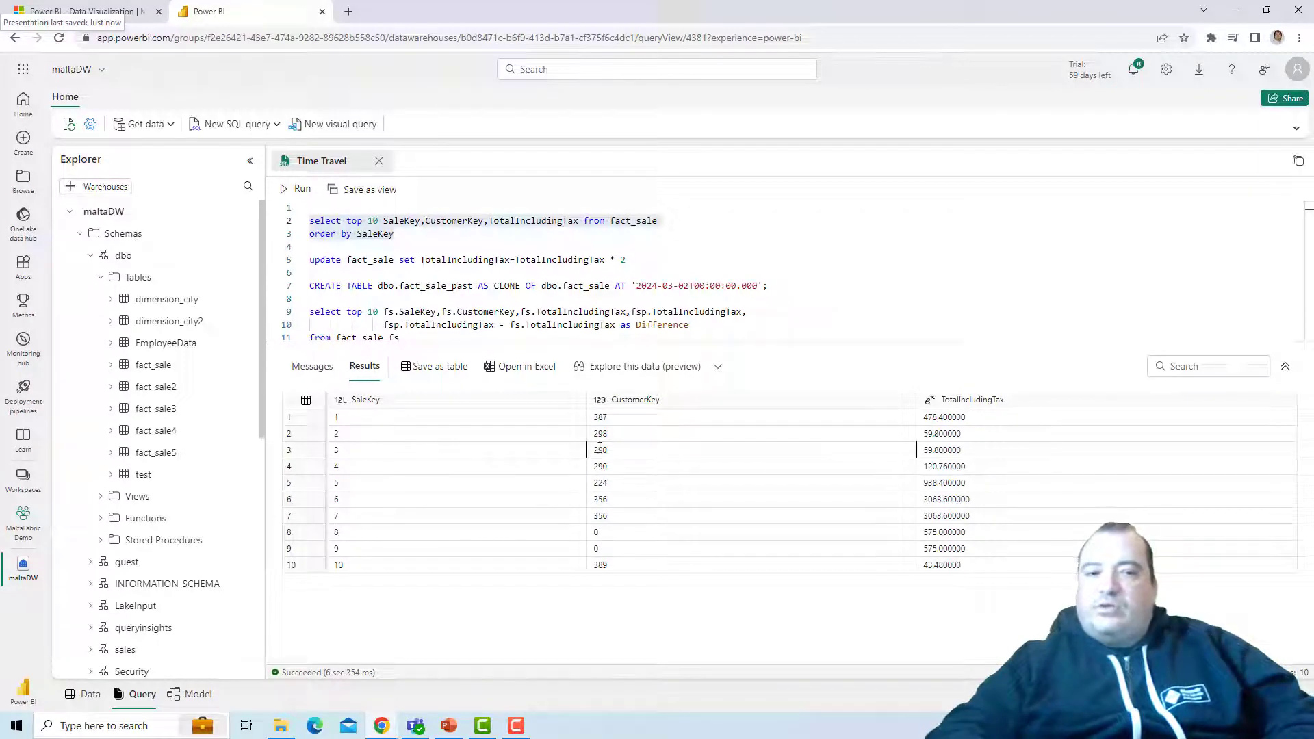
pyautogui.click(344, 230)
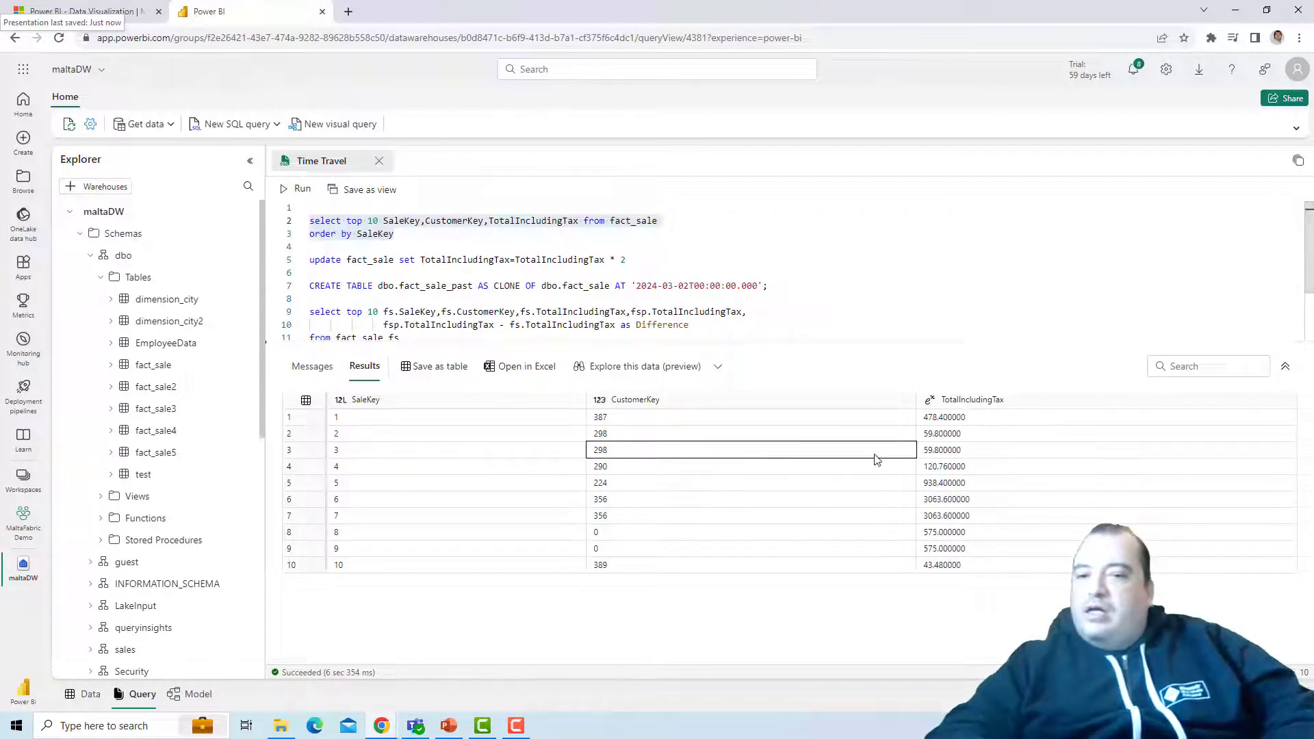
pyautogui.click(964, 416)
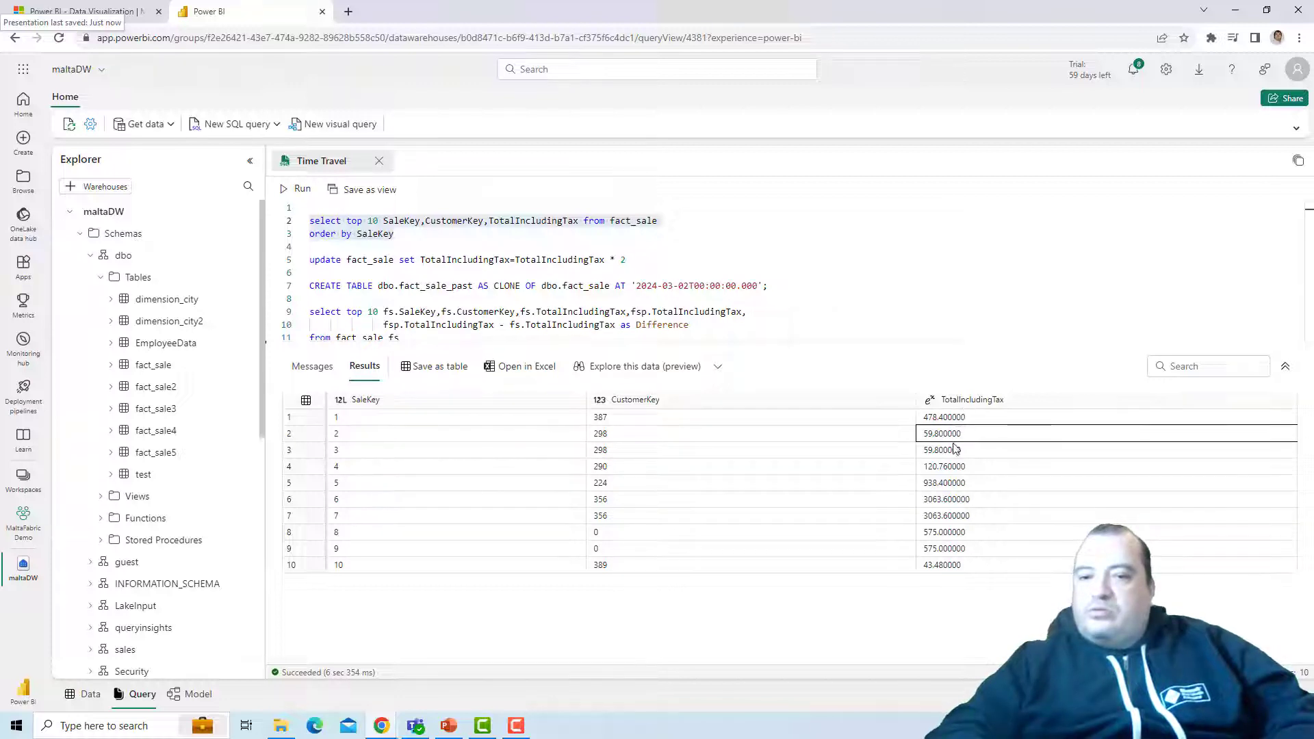
pyautogui.click(939, 532)
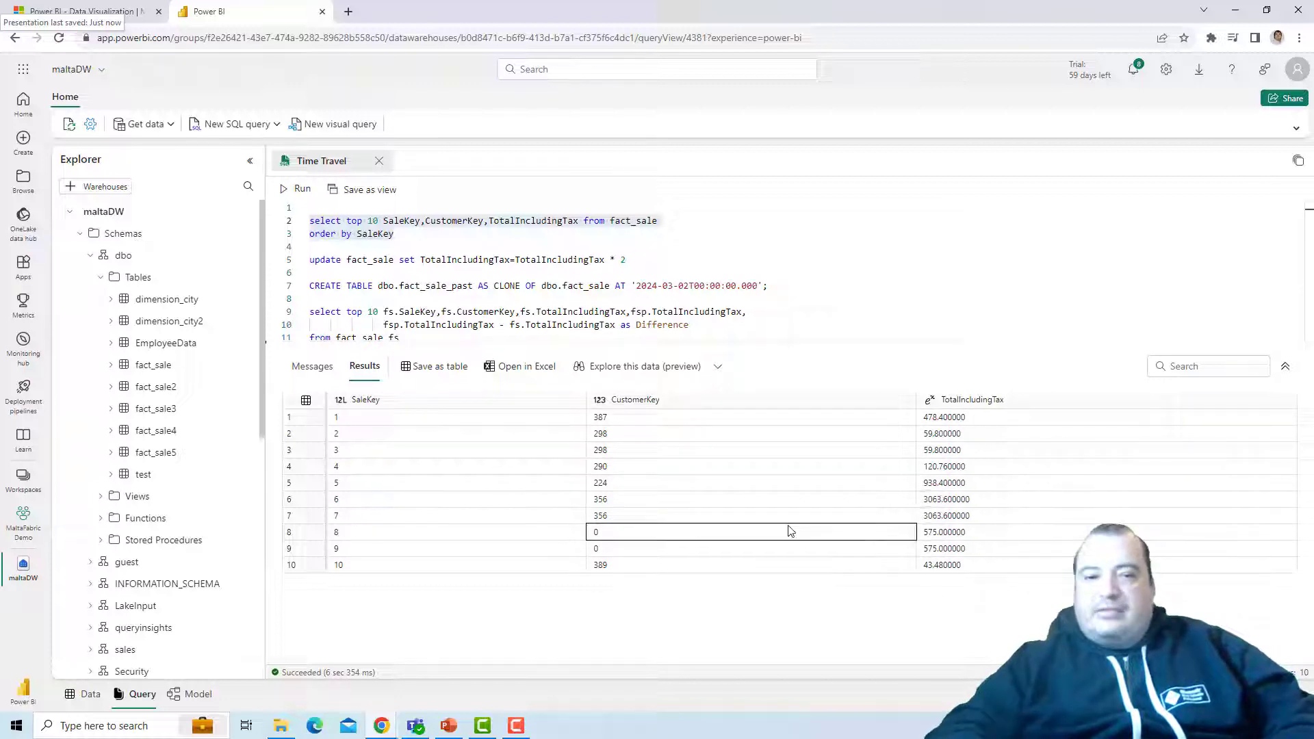
pyautogui.click(365, 276)
# Run the line 5 update, affecting 50150843 records in 00:05:48.340
pyautogui.moveTo(365, 276); pyautogui.dragTo(286, 244)
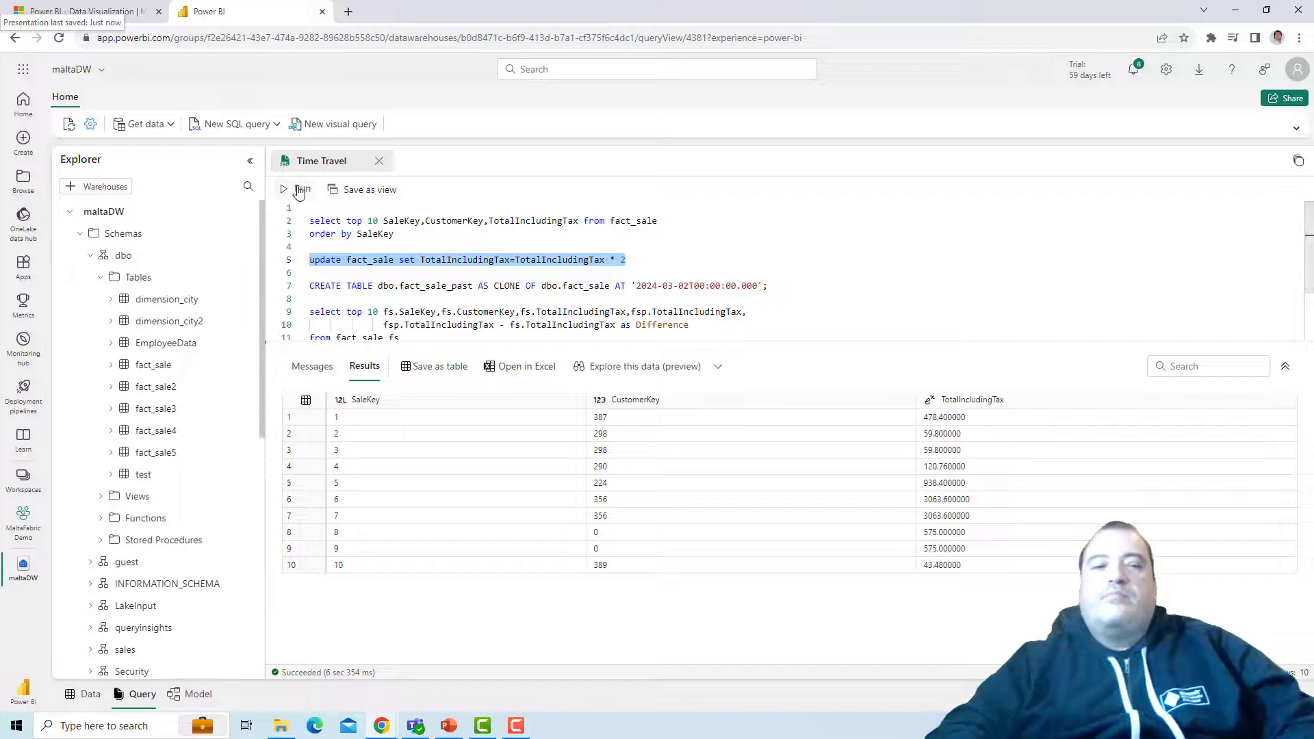
pyautogui.click(267, 108)
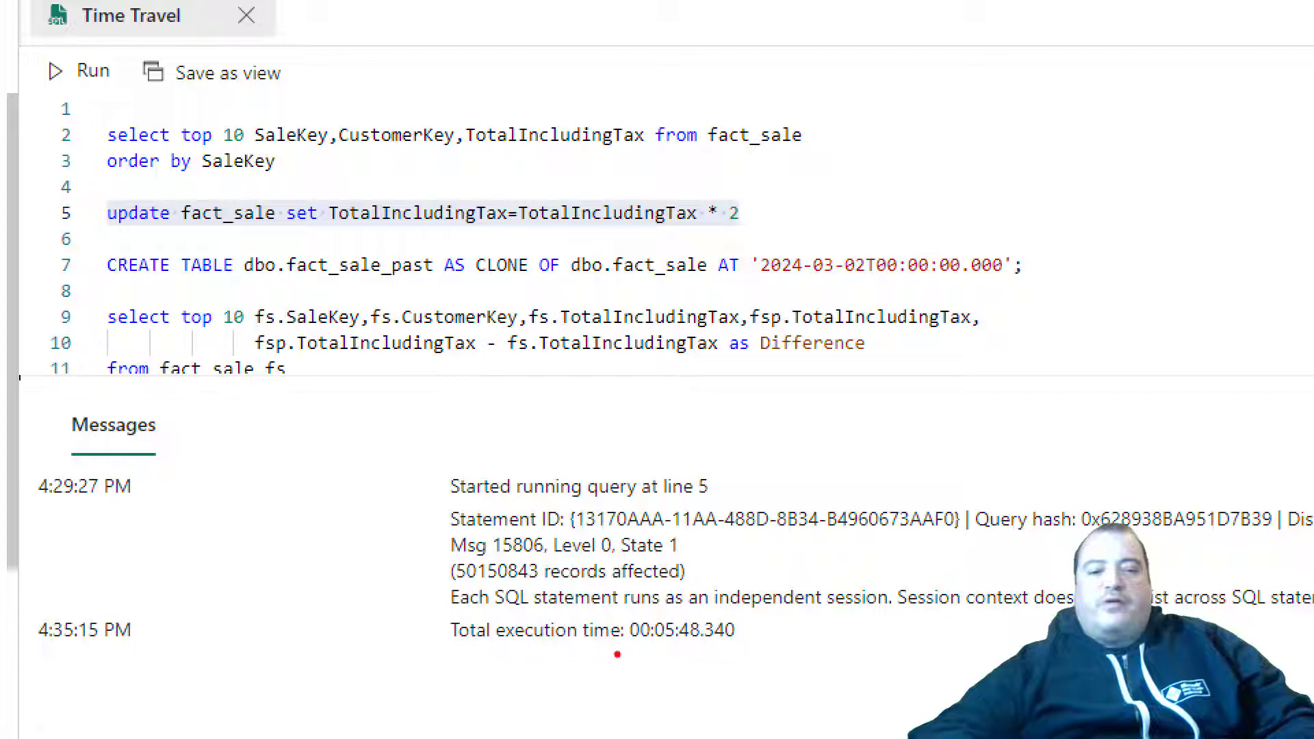
pyautogui.moveTo(617, 655); pyautogui.dragTo(759, 654)
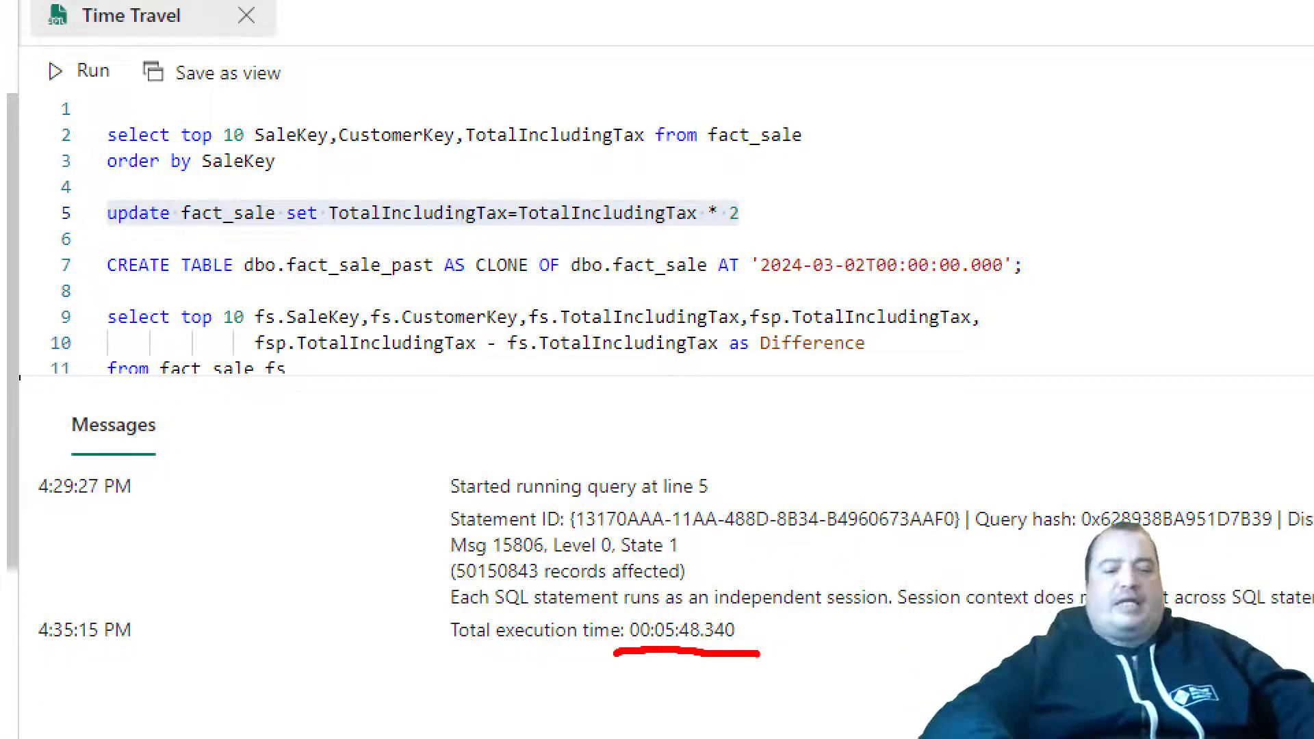
# Highlight the parts of UPDATE fact_sale SET TotalIncludingTax = TotalIncludingTax * 2
pyautogui.press('Escape')
pyautogui.click(736, 262)
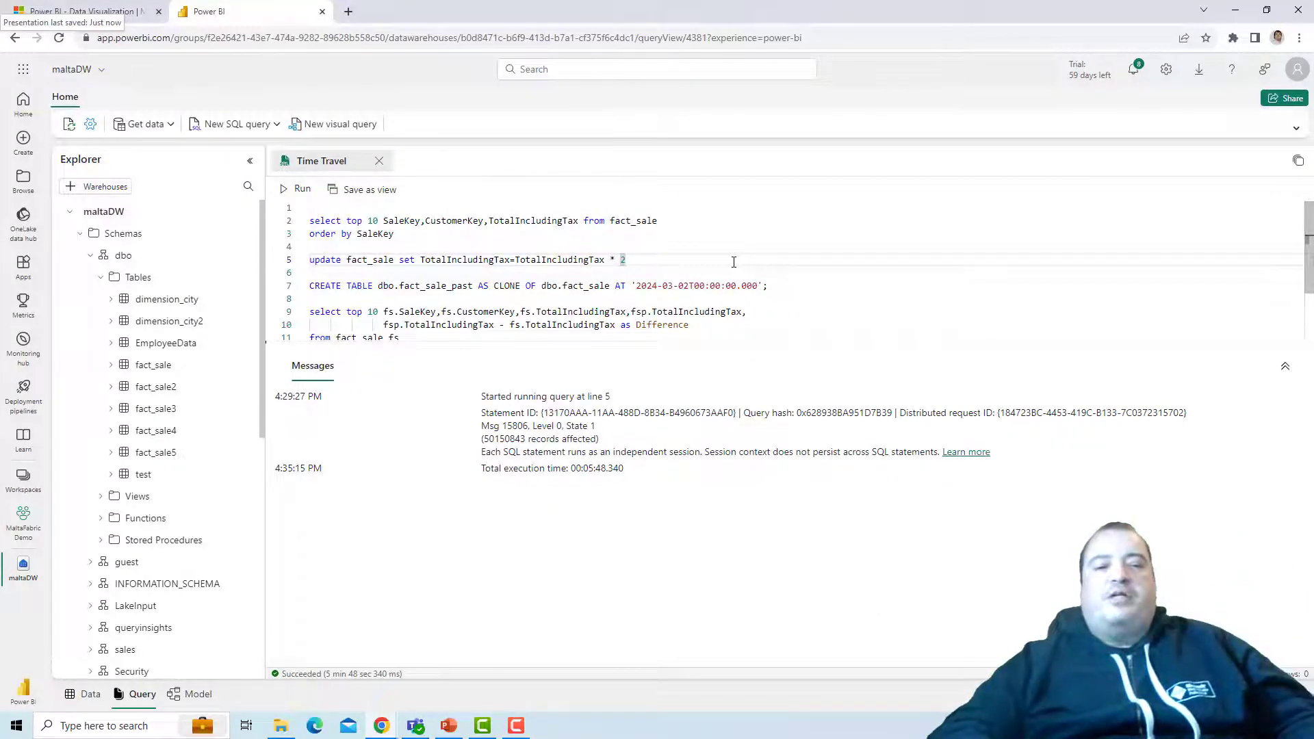
pyautogui.click(508, 261)
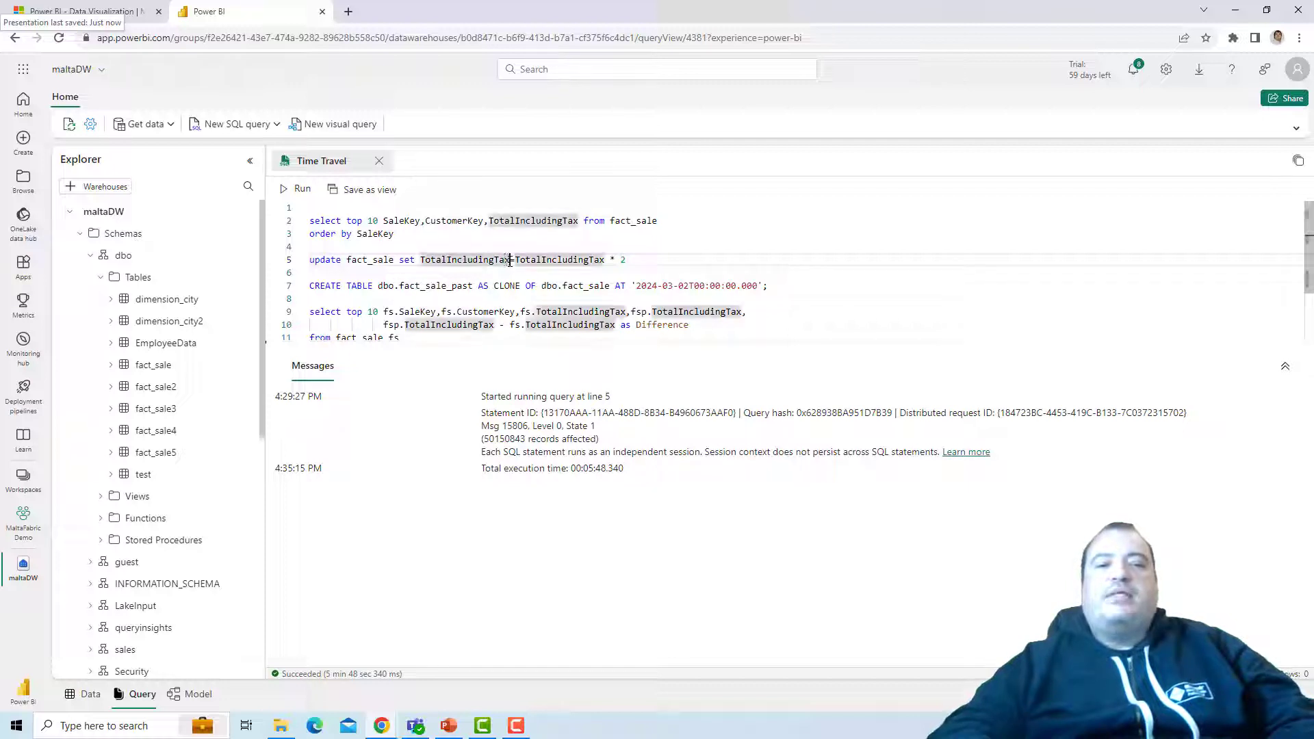
pyautogui.click(648, 267)
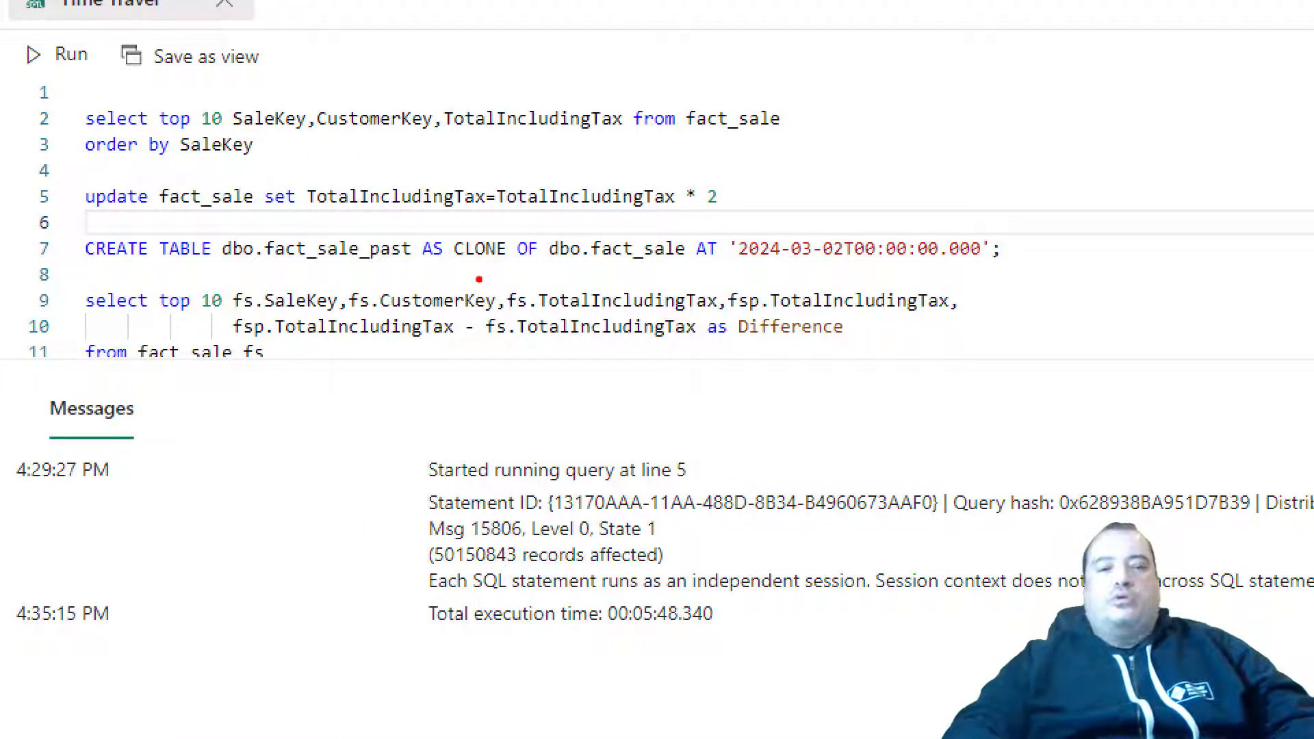
pyautogui.moveTo(445, 271); pyautogui.dragTo(515, 262)
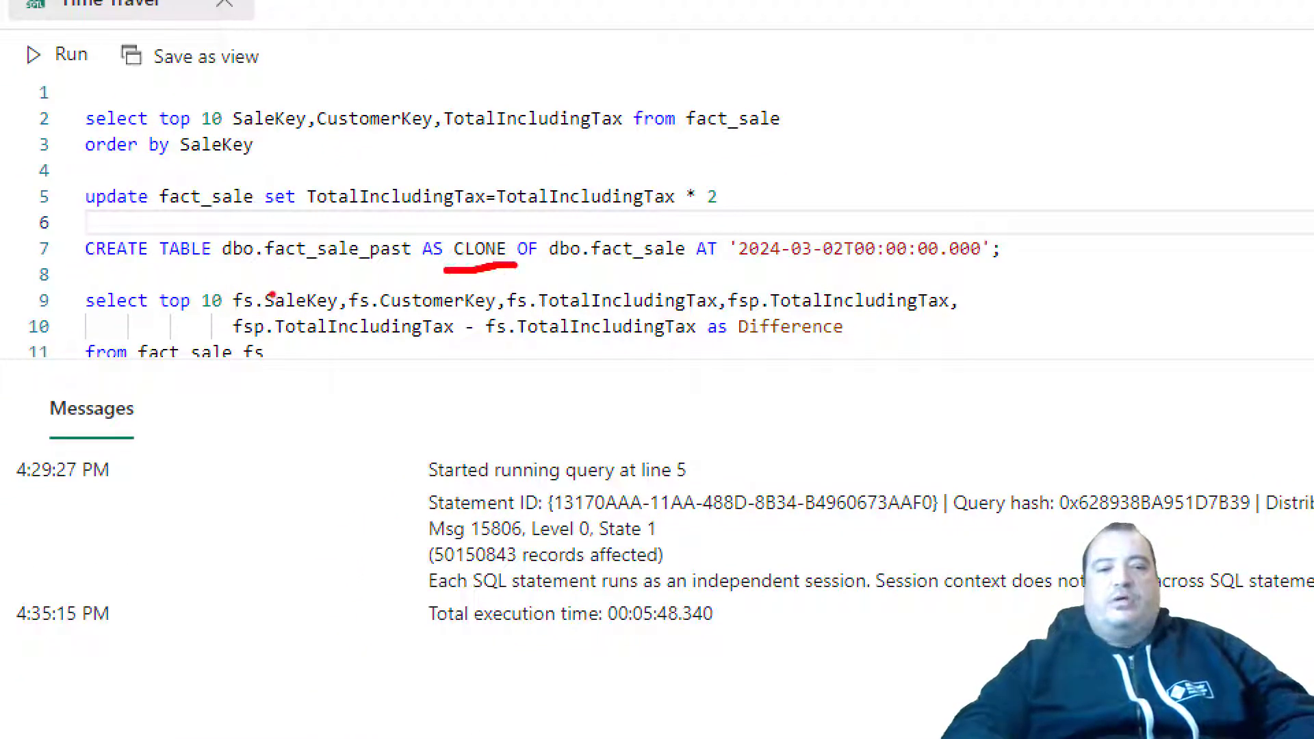
pyautogui.moveTo(83, 276); pyautogui.dragTo(211, 274)
pyautogui.moveTo(223, 272); pyautogui.dragTo(418, 275)
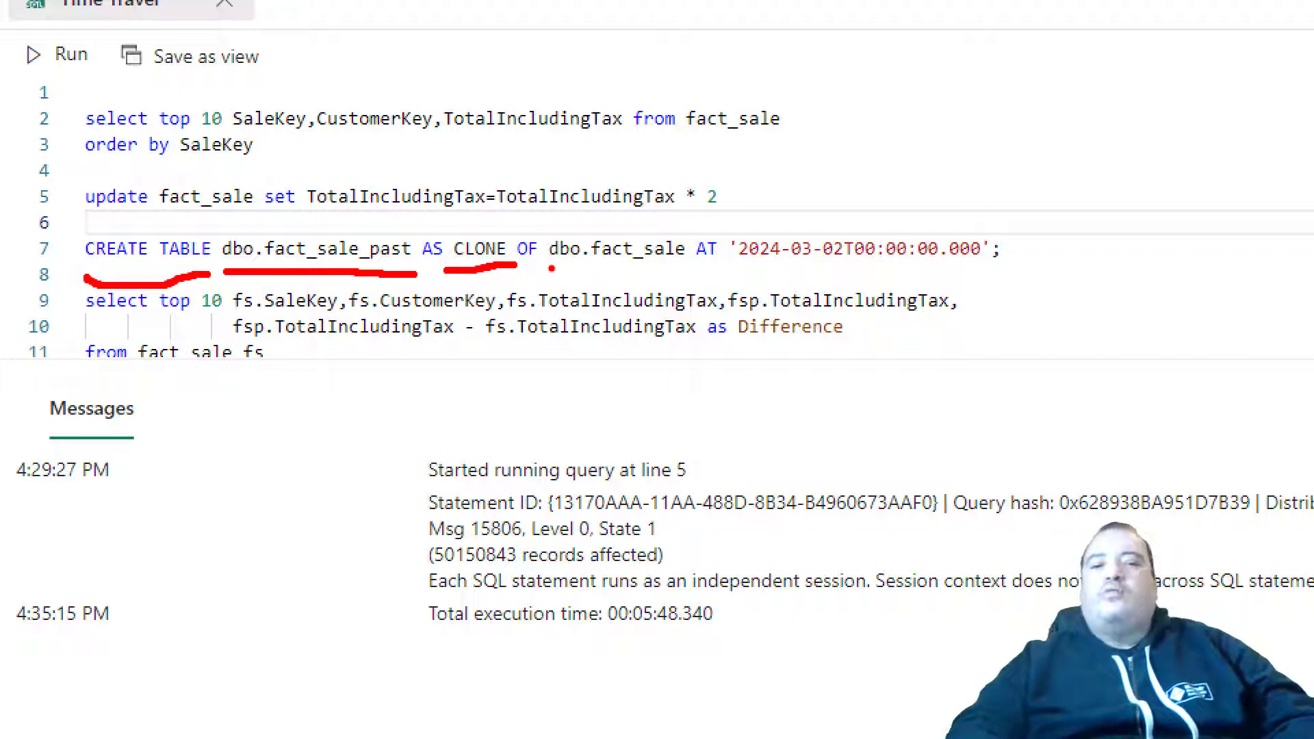
pyautogui.moveTo(551, 270); pyautogui.dragTo(1009, 270)
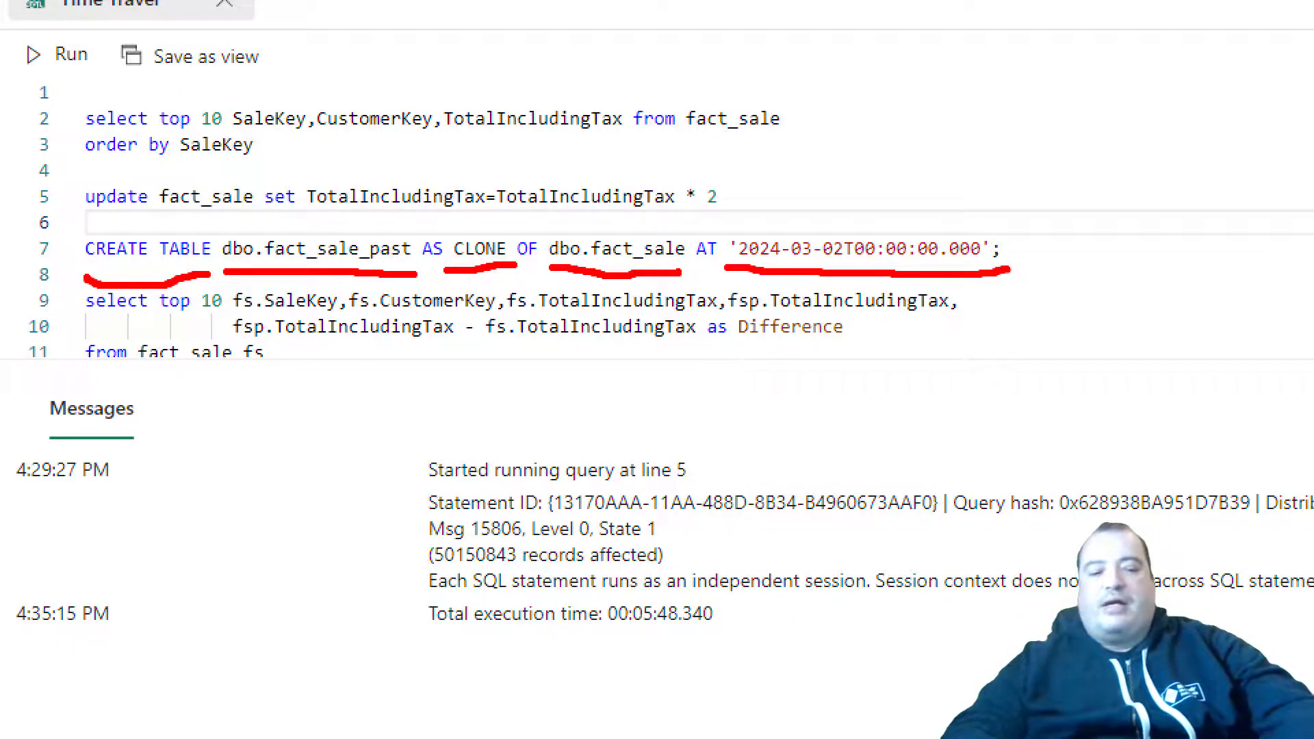
# Run the line 7 statement creating fact_sale_past as a clone of fact_sale at 2024-03-02
pyautogui.moveTo(1001, 249); pyautogui.dragTo(748, 249)
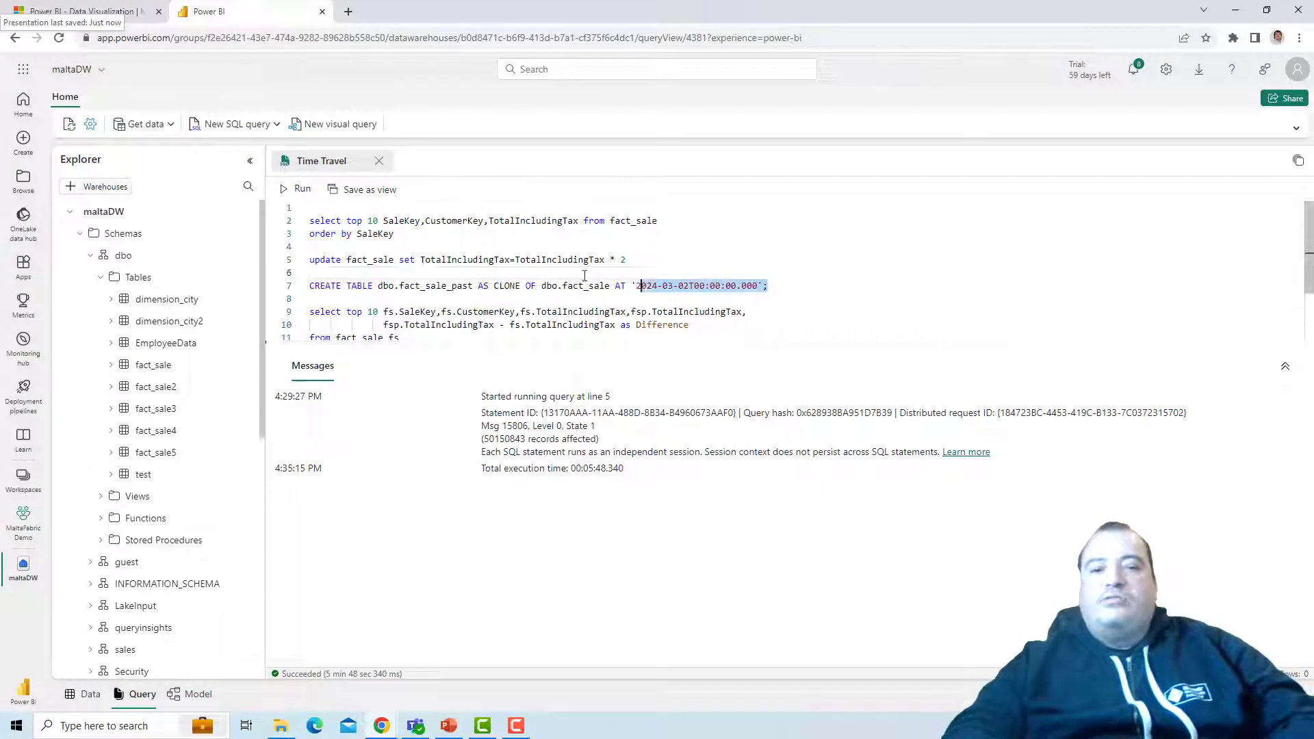
pyautogui.moveTo(584, 275); pyautogui.dragTo(300, 289)
pyautogui.click(296, 188)
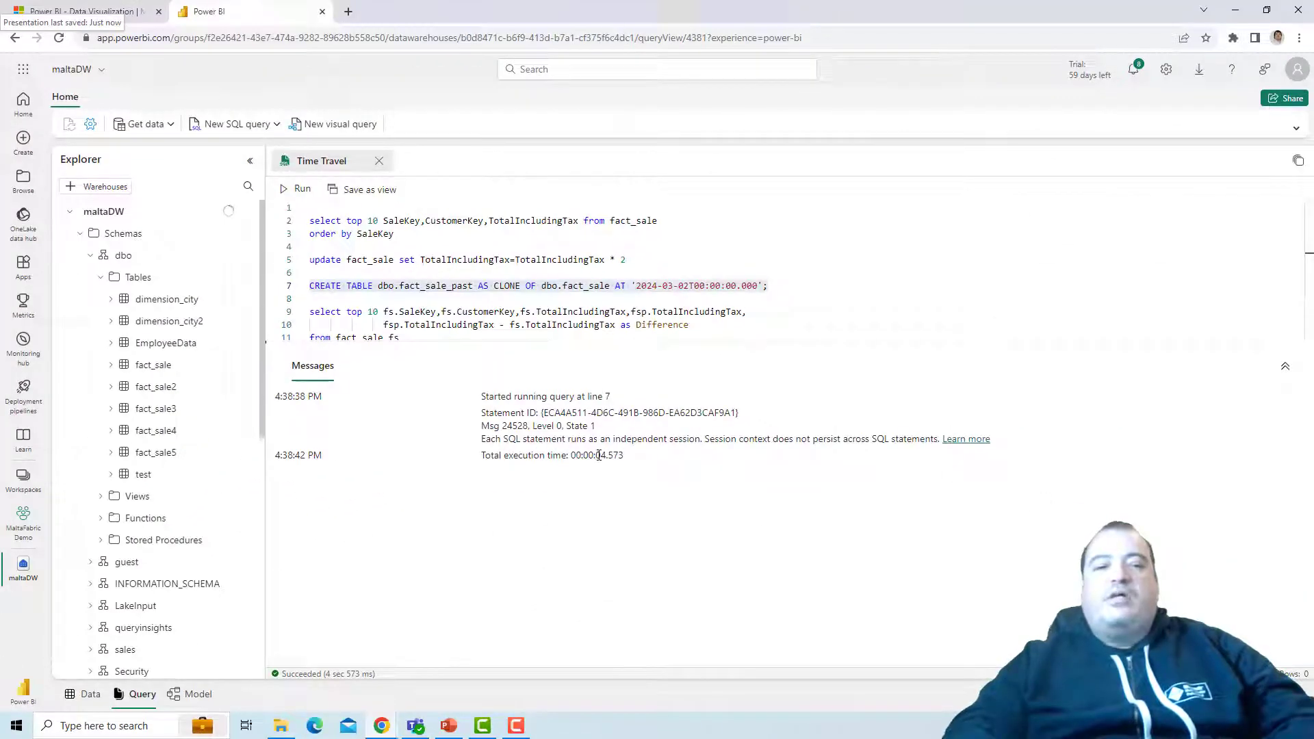
pyautogui.moveTo(597, 455)
pyautogui.mouseDown()
pyautogui.moveTo(630, 460)
pyautogui.moveTo(596, 460)
pyautogui.mouseUp()
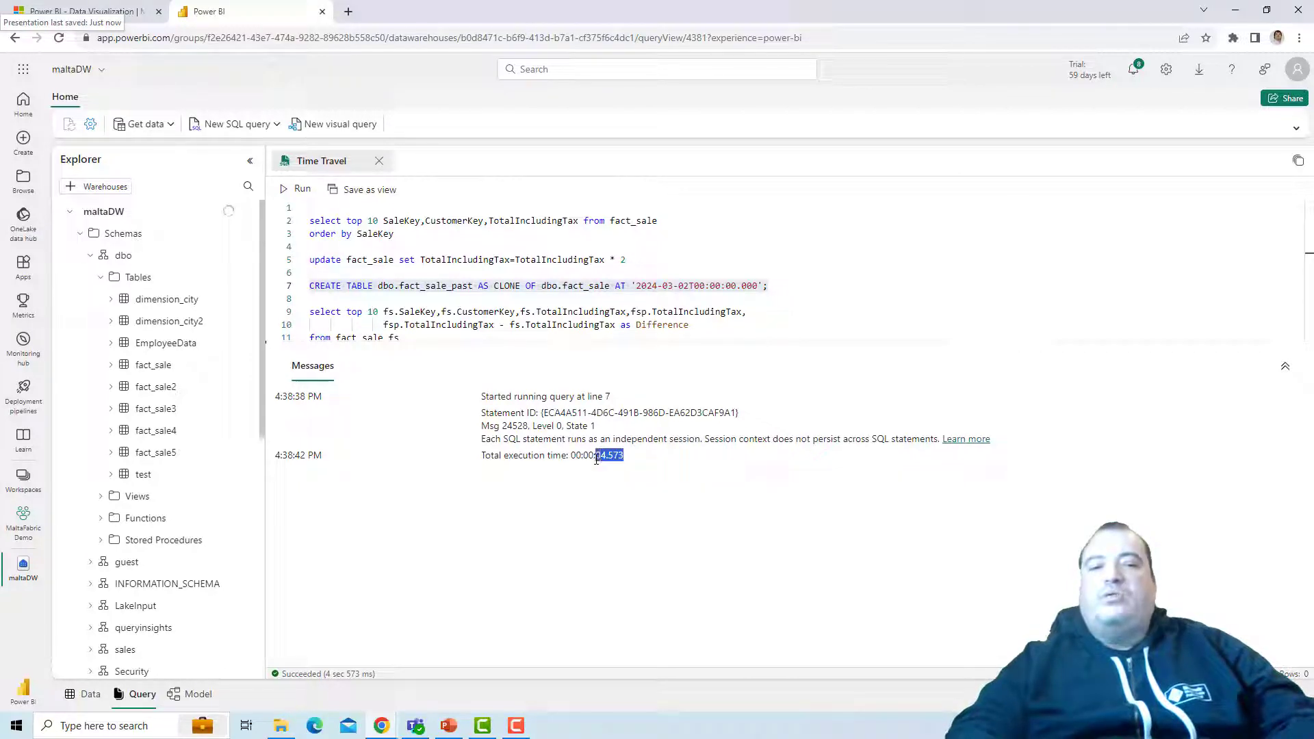
pyautogui.click(596, 460)
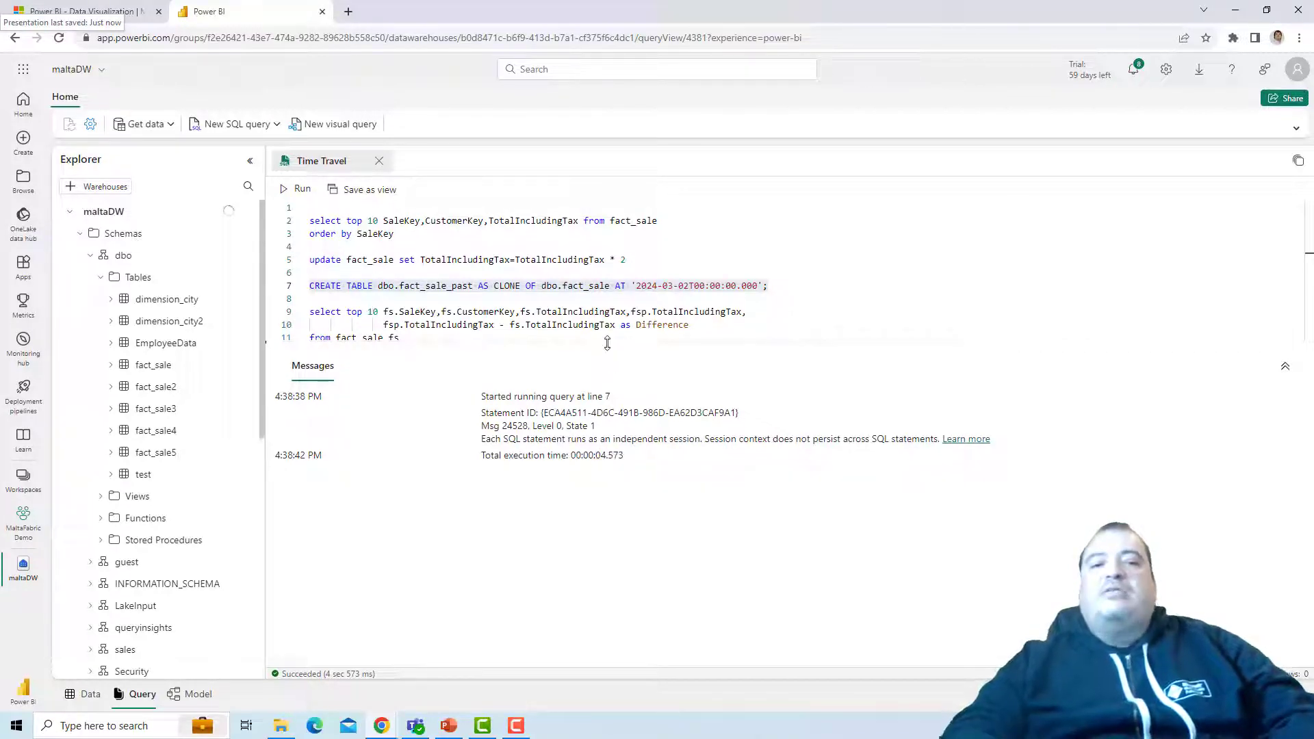
# Enlarge the query area and highlight the fact_sale_past and fact_sale occurrences
pyautogui.moveTo(607, 343); pyautogui.dragTo(607, 443)
pyautogui.click(464, 285)
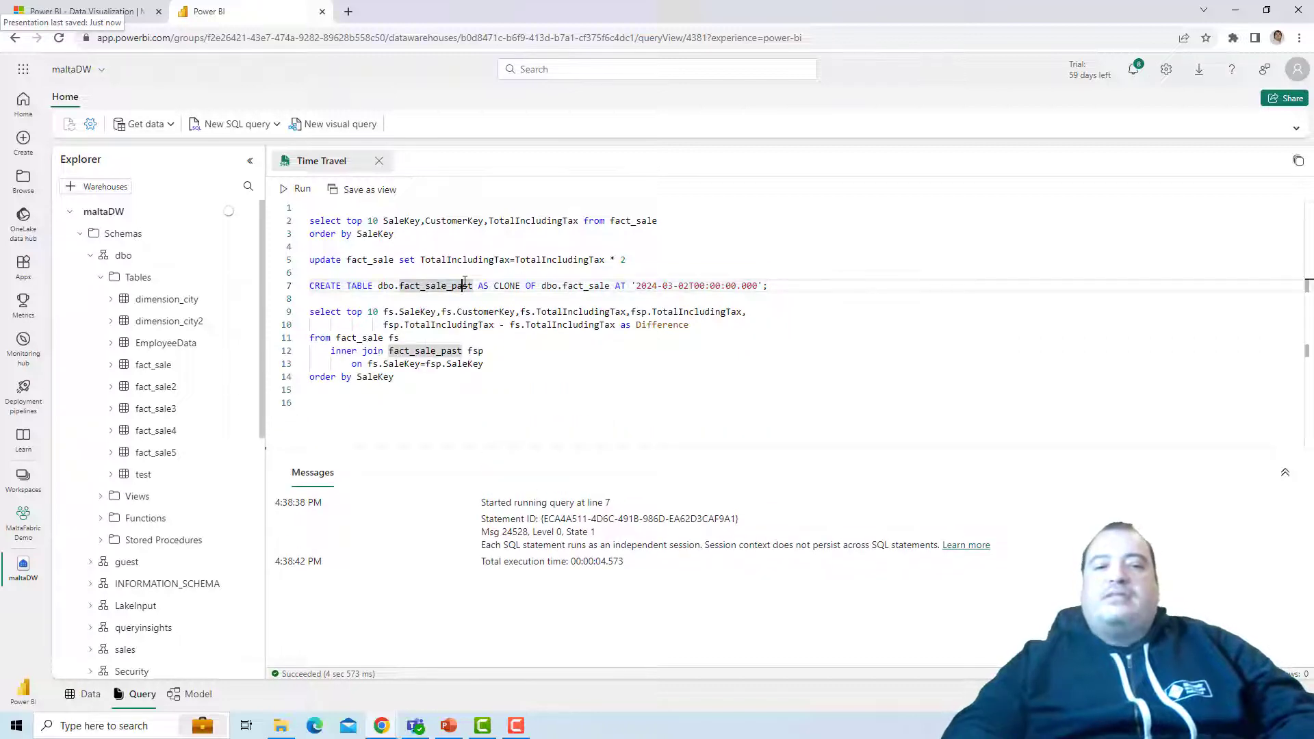
pyautogui.click(595, 286)
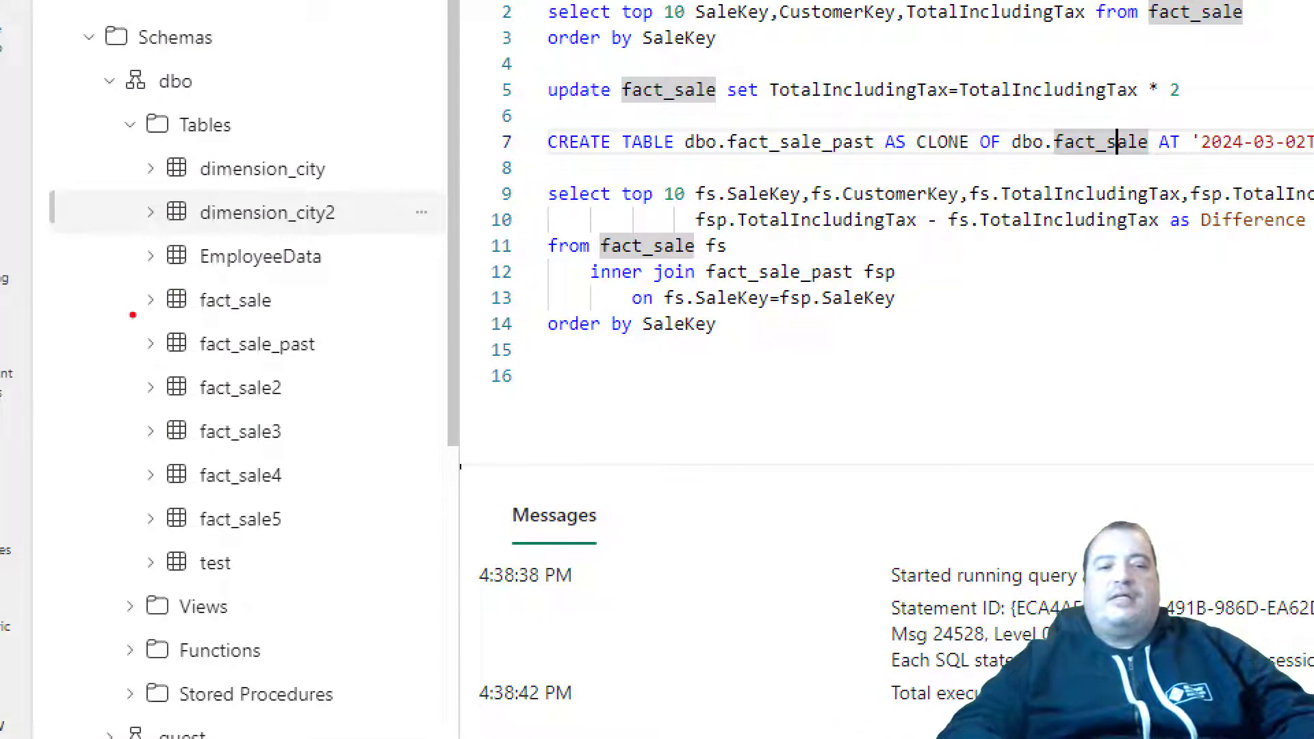
# Annotate both tables, the fact_sale/fact_sale_past join and the Difference calculation on line 10
pyautogui.moveTo(128, 282)
pyautogui.mouseDown()
pyautogui.moveTo(119, 377)
pyautogui.moveTo(175, 369)
pyautogui.mouseUp()
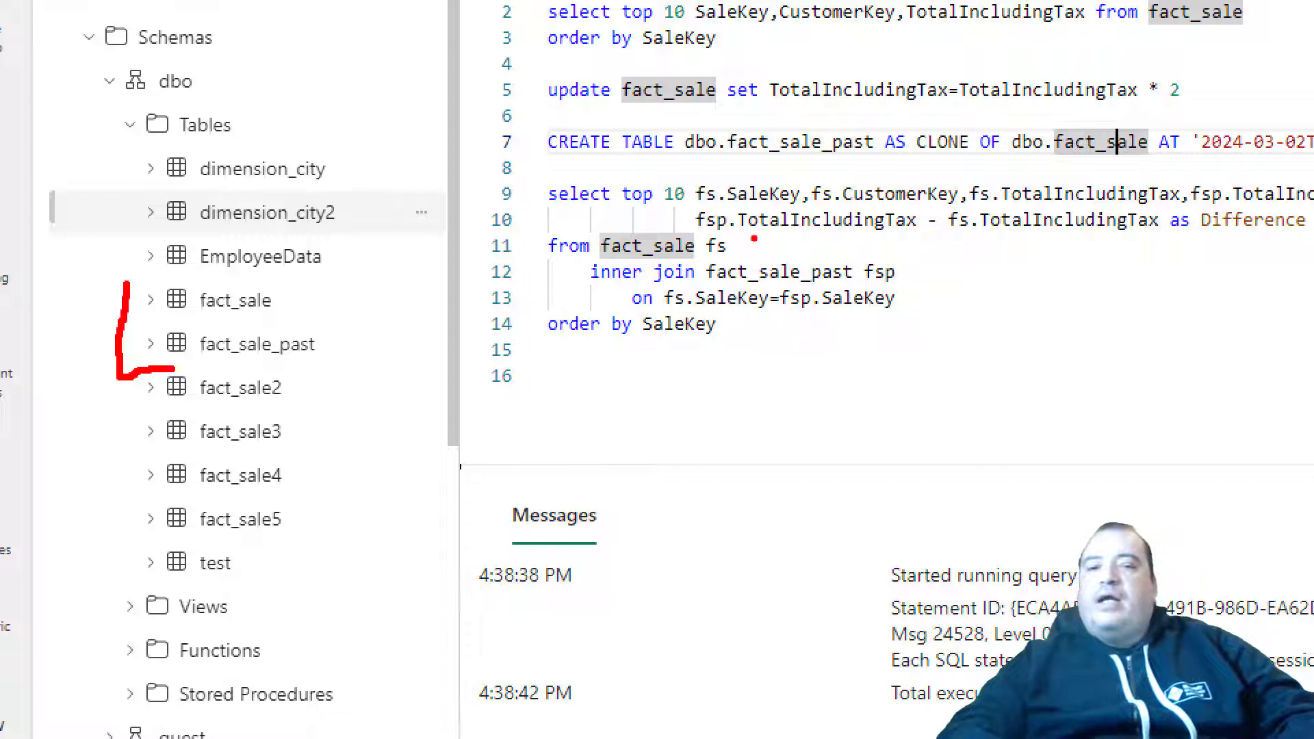
pyautogui.moveTo(753, 239)
pyautogui.mouseDown()
pyautogui.moveTo(935, 244)
pyautogui.moveTo(929, 338)
pyautogui.moveTo(907, 355)
pyautogui.moveTo(778, 374)
pyautogui.mouseUp()
pyautogui.moveTo(938, 239); pyautogui.dragTo(1097, 242)
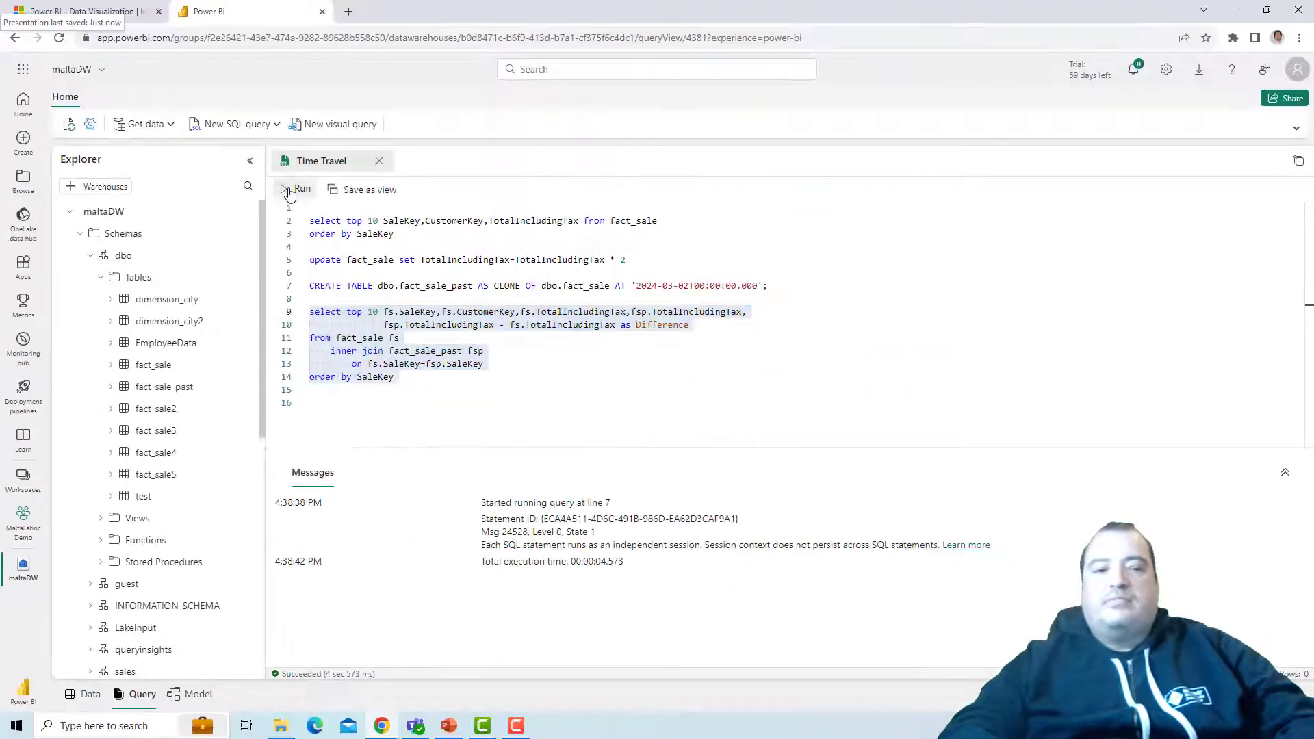
# Run the comparison query and circle the Difference column, e.g. 717.60 for SaleKey 1
pyautogui.click(287, 188)
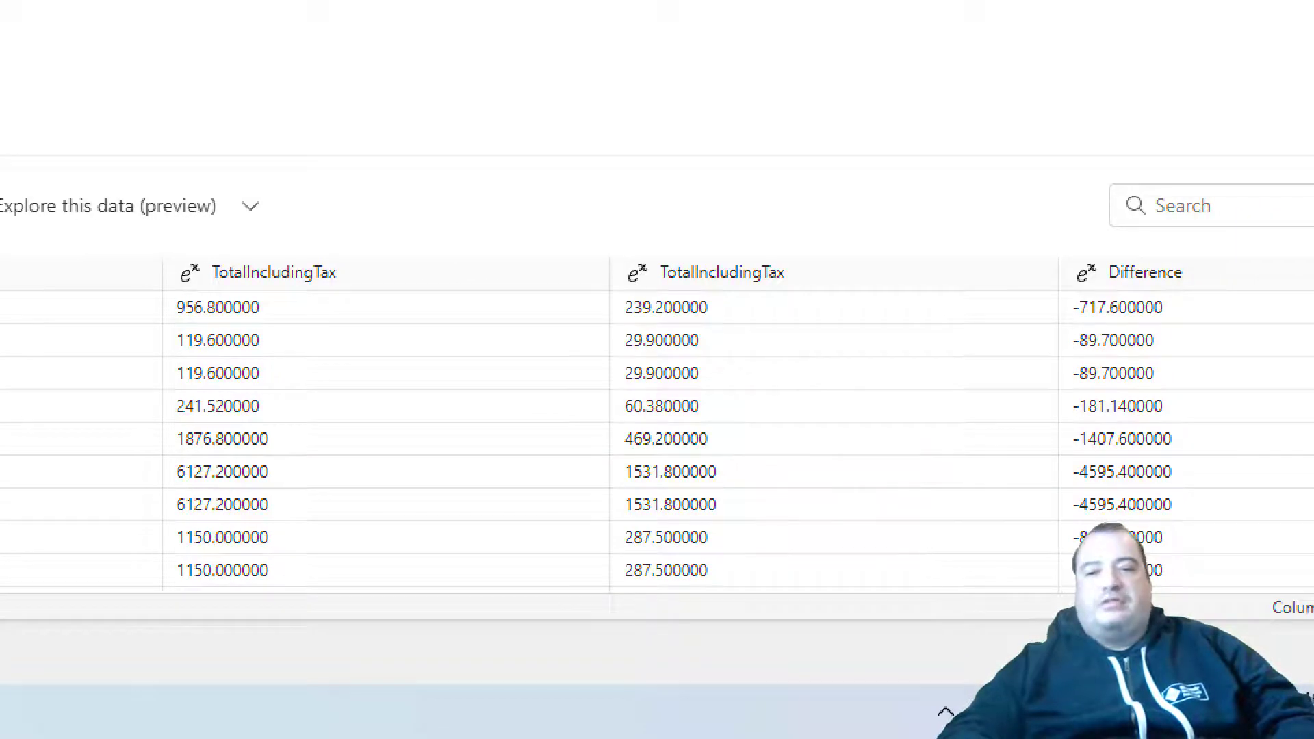
pyautogui.moveTo(1168, 252)
pyautogui.mouseDown()
pyautogui.moveTo(1070, 247)
pyautogui.moveTo(1023, 297)
pyautogui.moveTo(1003, 477)
pyautogui.moveTo(1010, 540)
pyautogui.moveTo(1041, 585)
pyautogui.mouseUp()
pyautogui.moveTo(1176, 586)
pyautogui.mouseDown()
pyautogui.moveTo(1283, 480)
pyautogui.moveTo(1282, 315)
pyautogui.moveTo(1233, 272)
pyautogui.moveTo(1123, 236)
pyautogui.mouseUp()
pyautogui.click(545, 417)
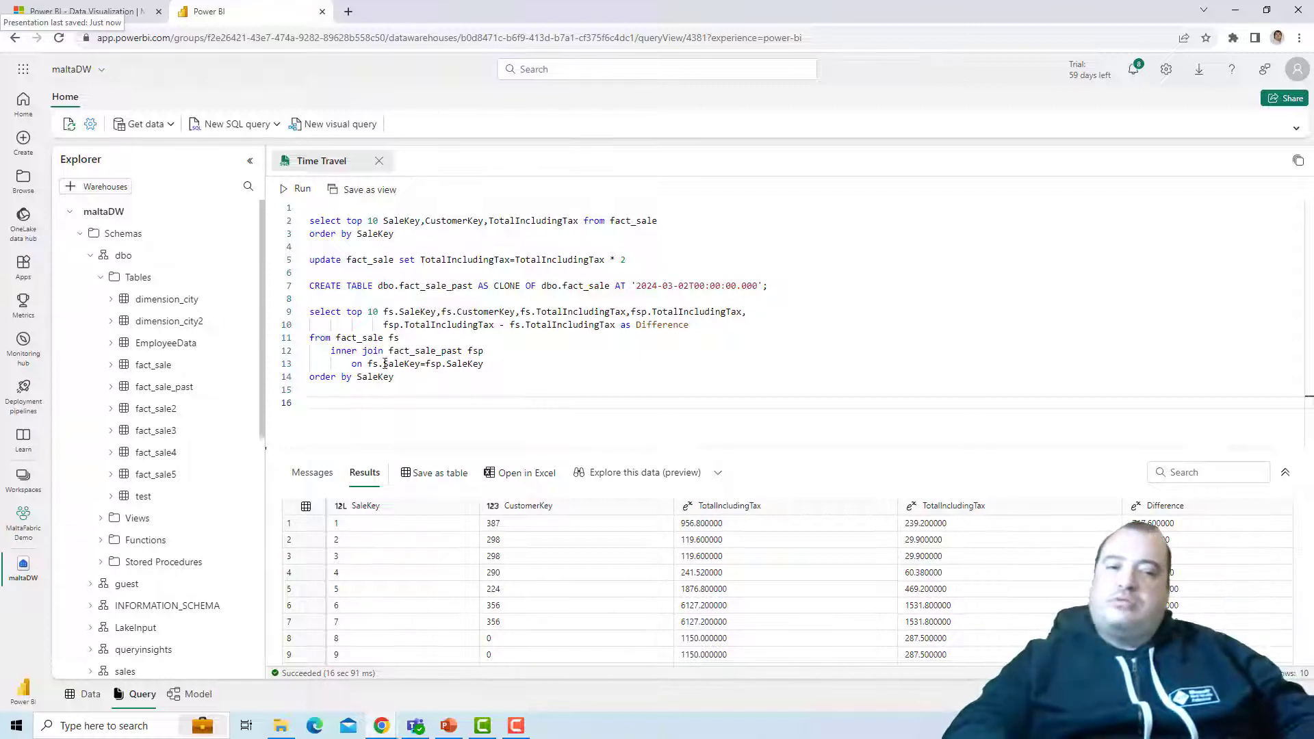
# Choose Clone table from fact_sale's actions menu: current state, dbo schema, name fact_sale-Clone
pyautogui.click(198, 366)
pyautogui.click(246, 367)
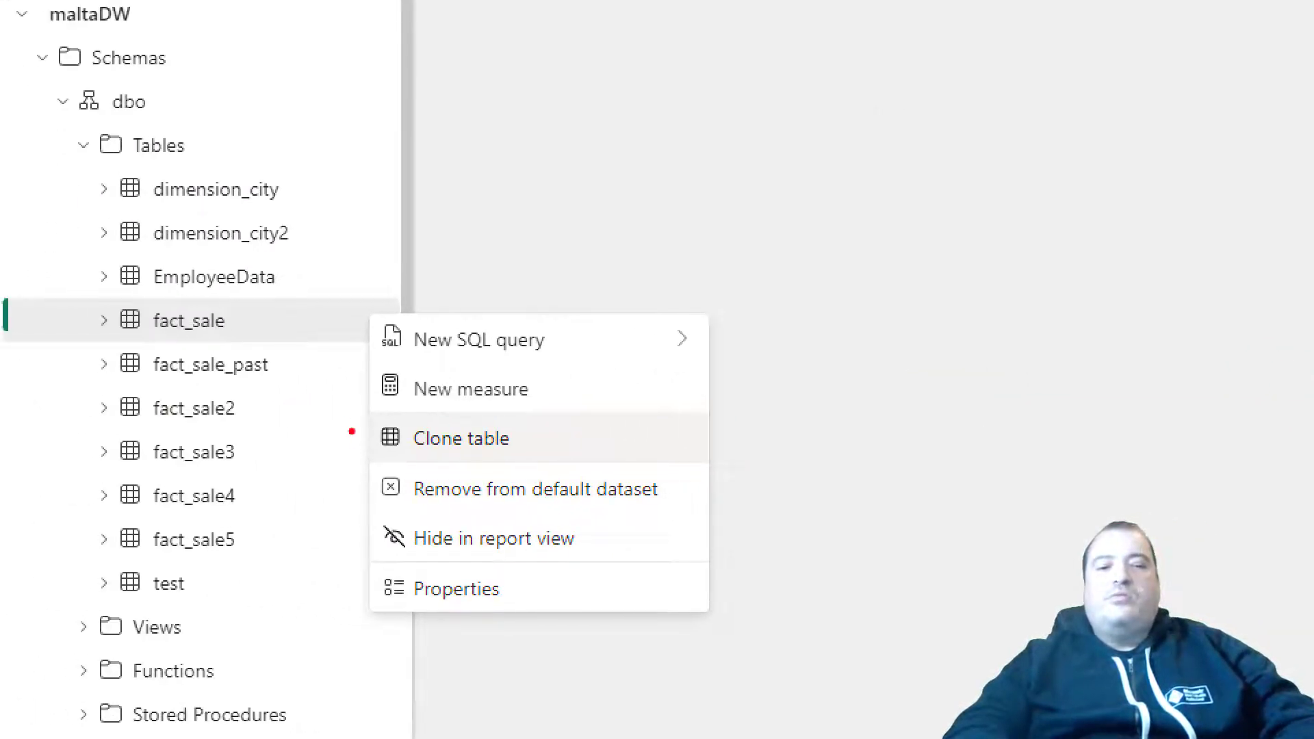
pyautogui.moveTo(356, 467)
pyautogui.mouseDown()
pyautogui.moveTo(633, 456)
pyautogui.moveTo(626, 434)
pyautogui.moveTo(570, 414)
pyautogui.moveTo(375, 415)
pyautogui.moveTo(330, 444)
pyautogui.moveTo(356, 454)
pyautogui.mouseUp()
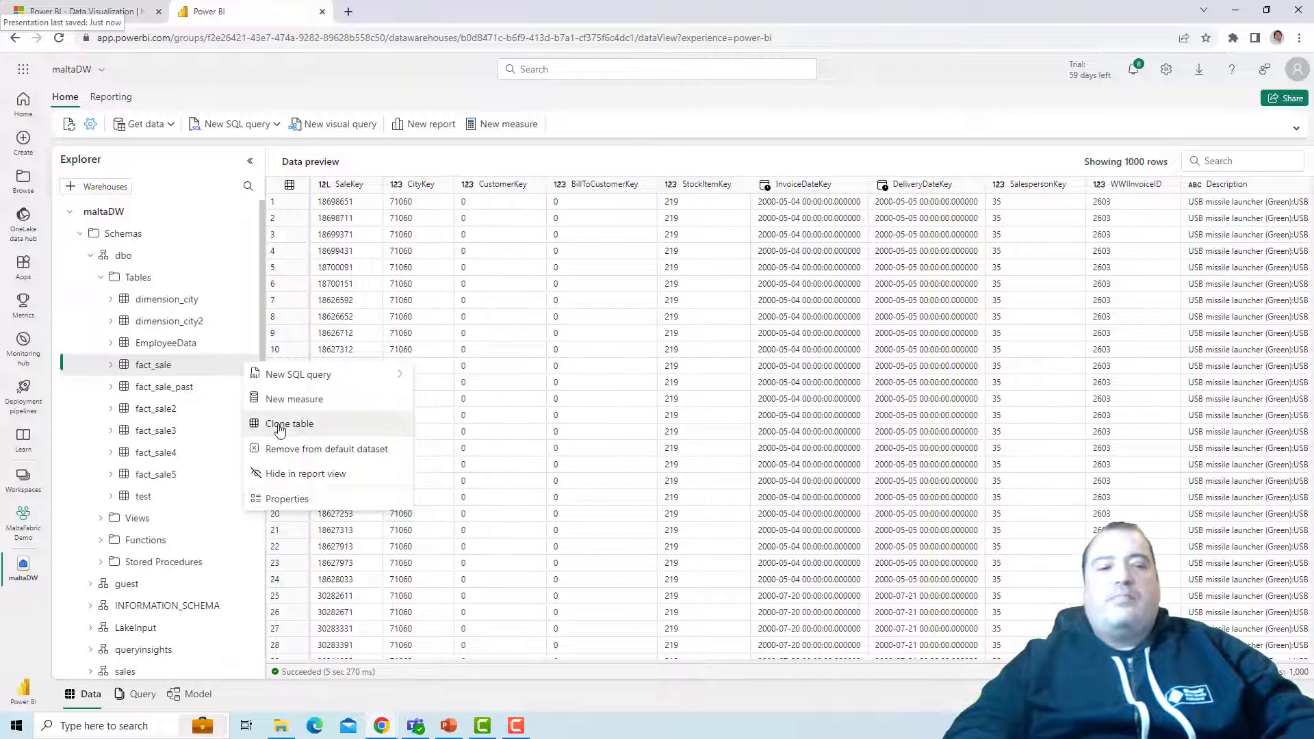
pyautogui.click(440, 448)
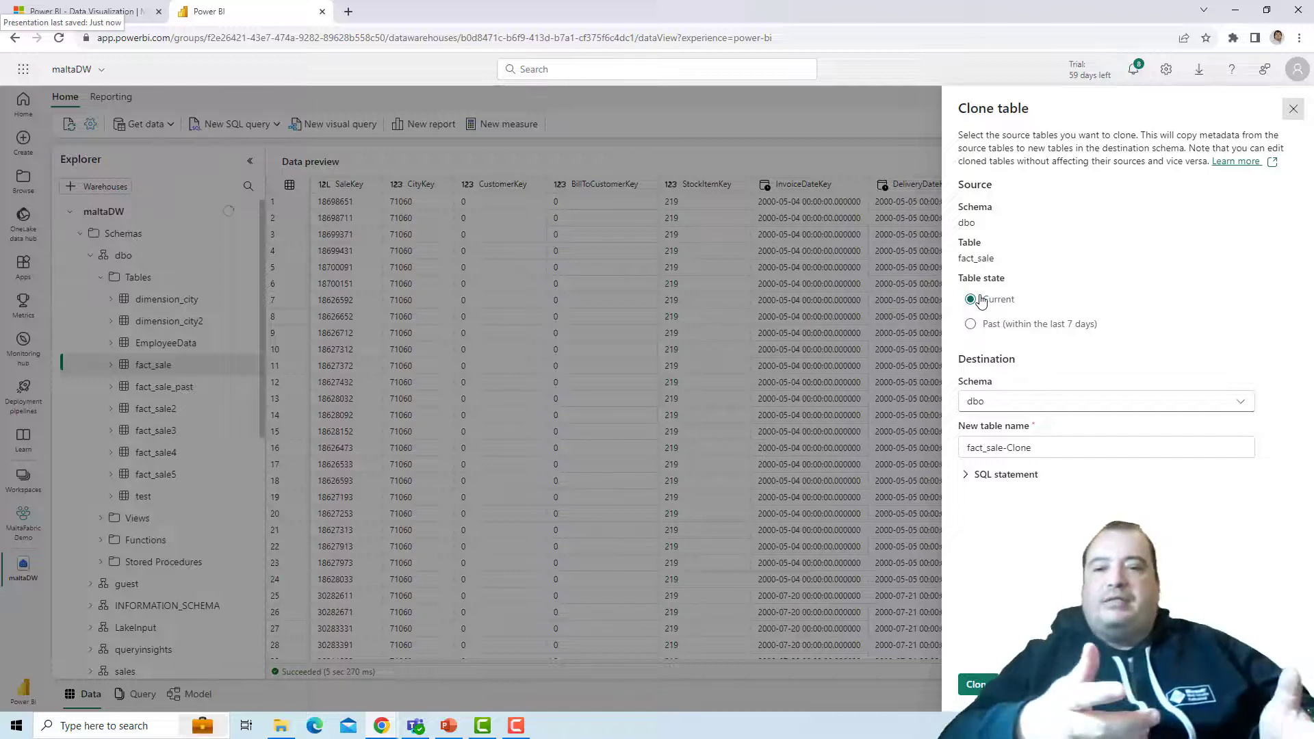
# Switch the clone source to fact_sale's past state at 3/4/2024 15:40 UTC
pyautogui.click(984, 328)
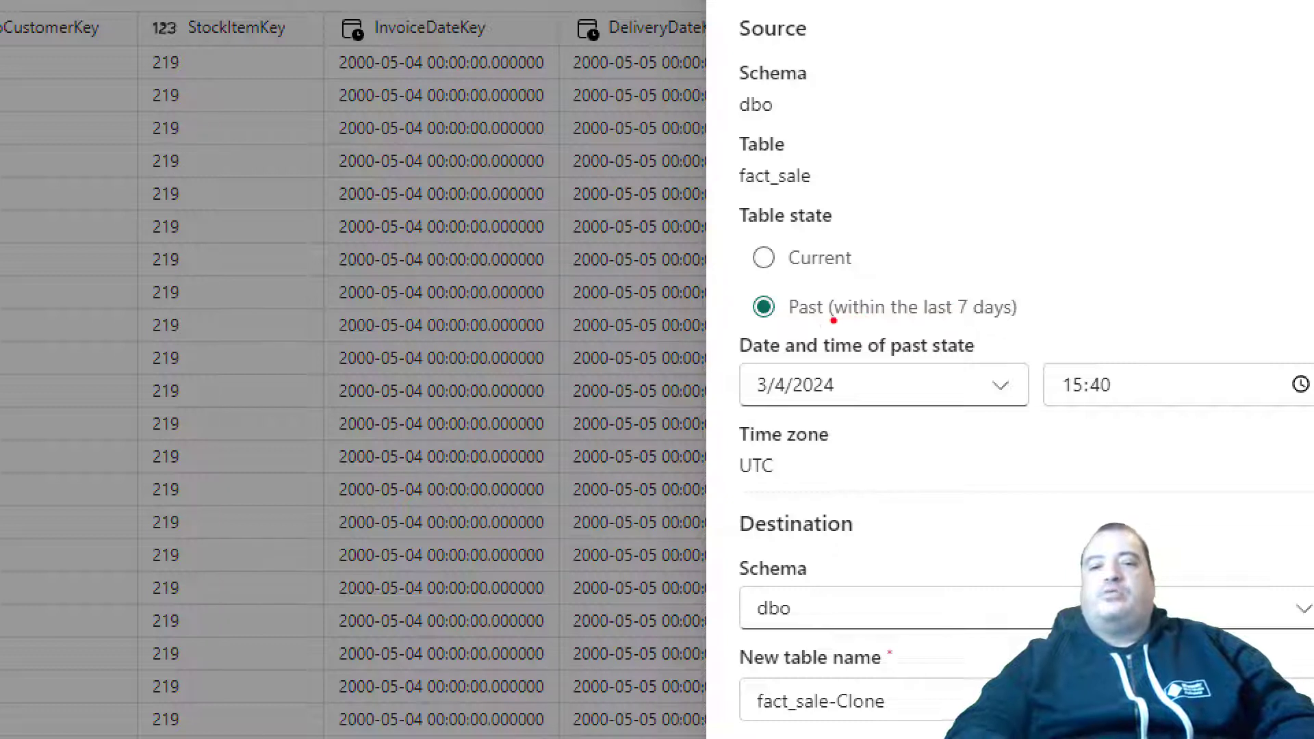
pyautogui.moveTo(816, 327)
pyautogui.mouseDown()
pyautogui.moveTo(975, 336)
pyautogui.moveTo(1042, 318)
pyautogui.moveTo(989, 263)
pyautogui.moveTo(852, 274)
pyautogui.moveTo(746, 330)
pyautogui.mouseUp()
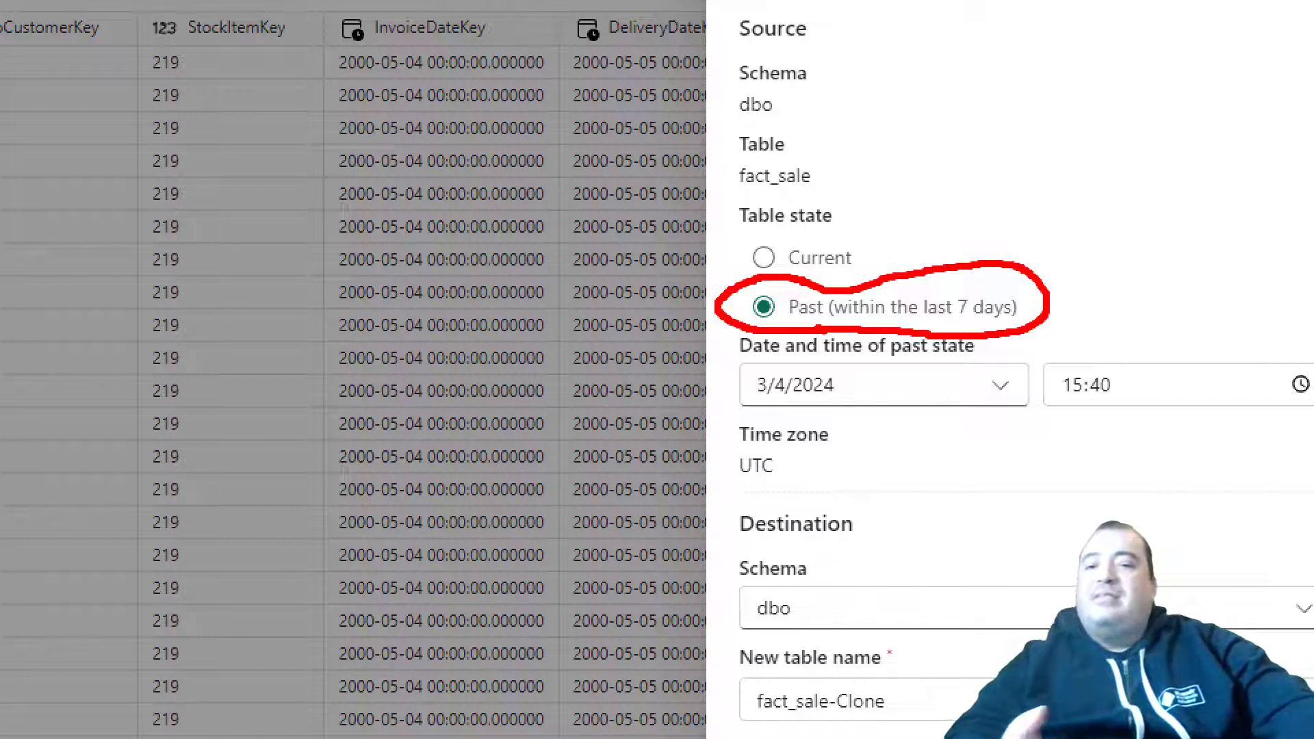
pyautogui.press('Escape')
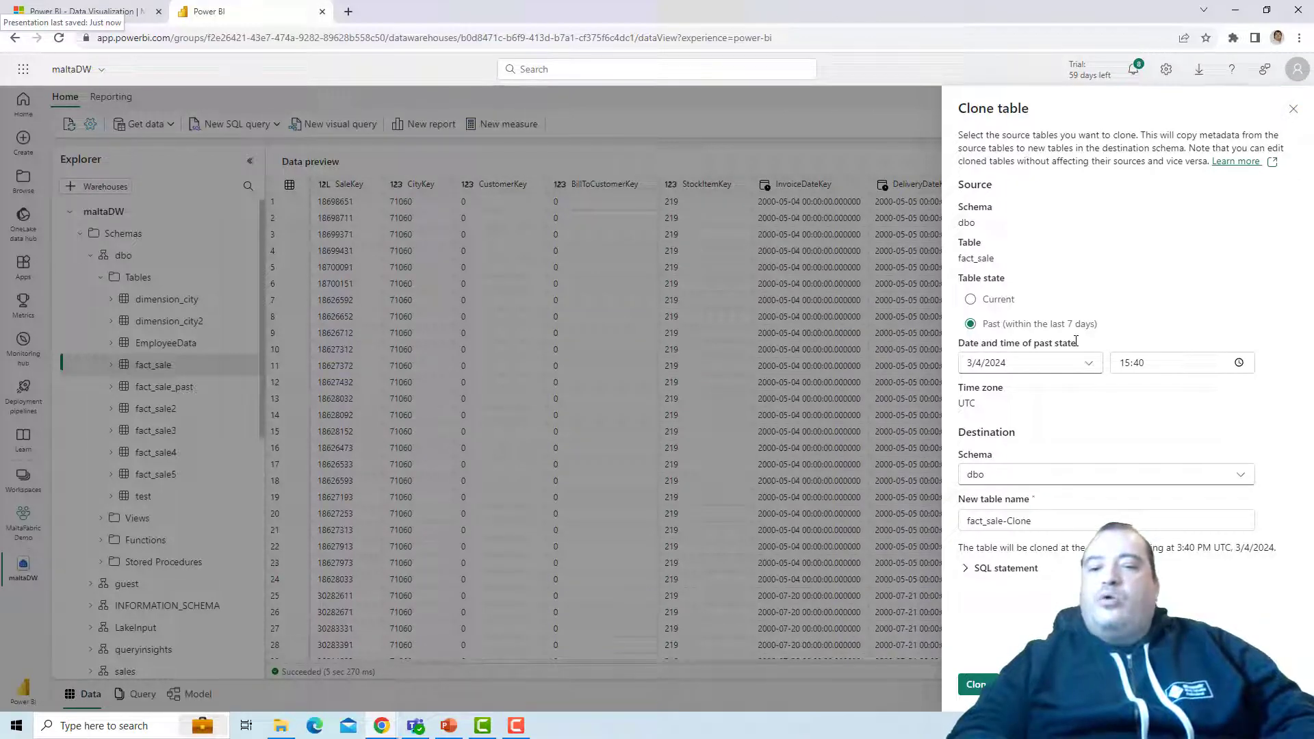
pyautogui.click(611, 112)
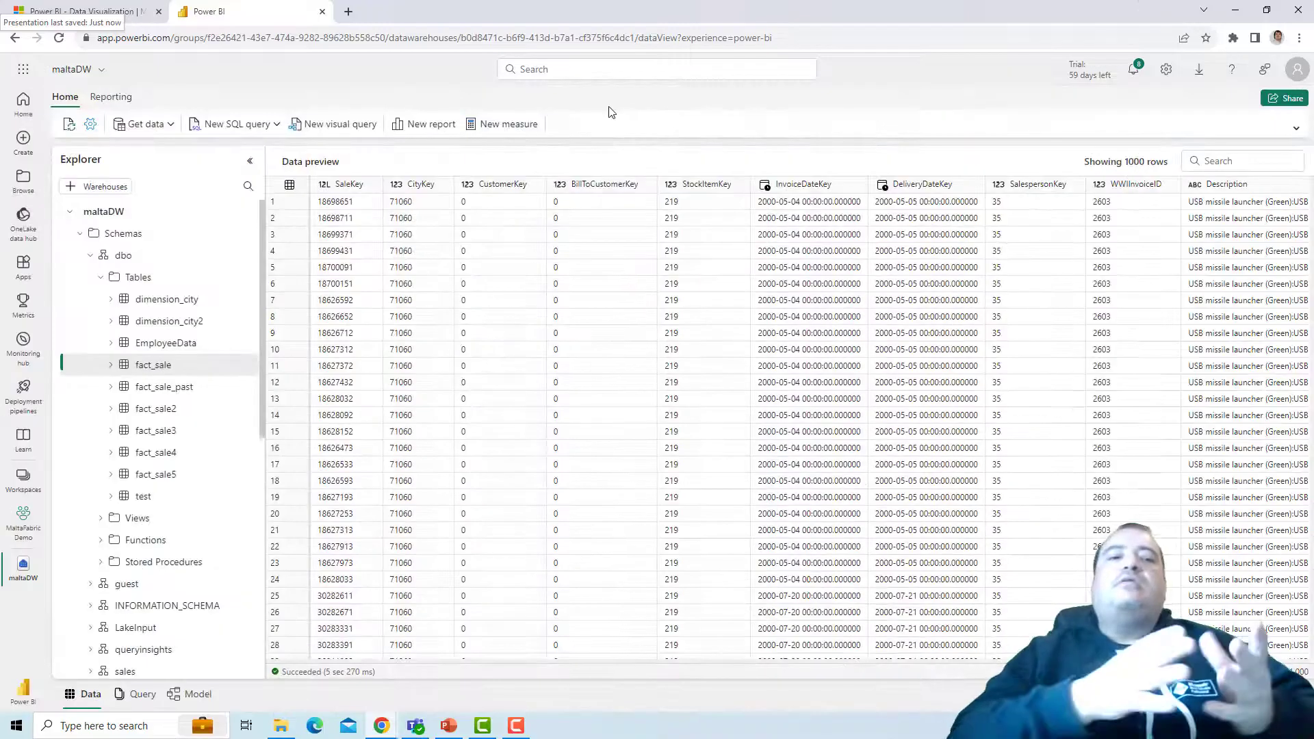